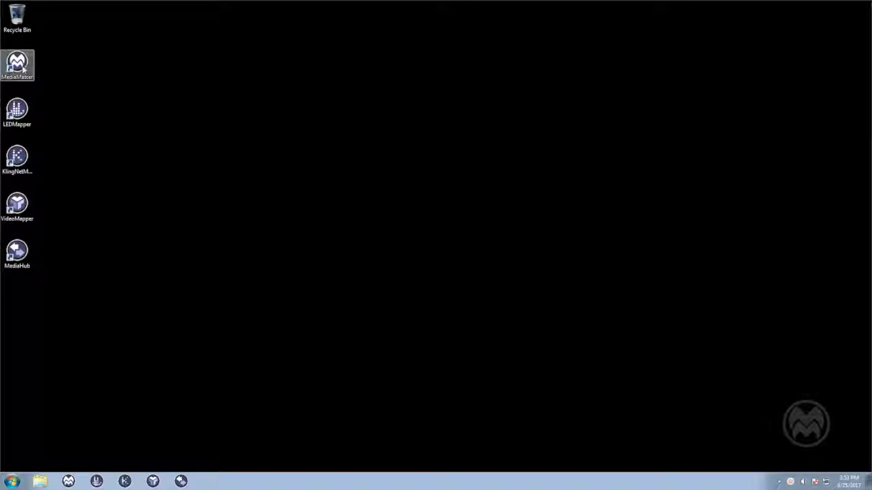
# Step: Launch MediaMaster, set the output display to VideoMapper mode in the preferences and accept the restart
pyautogui.doubleClick(20, 66)
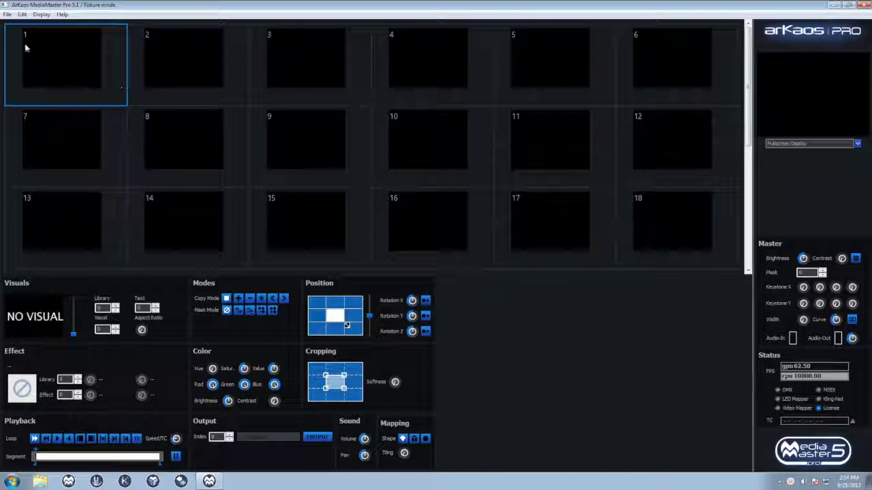
pyautogui.click(7, 15)
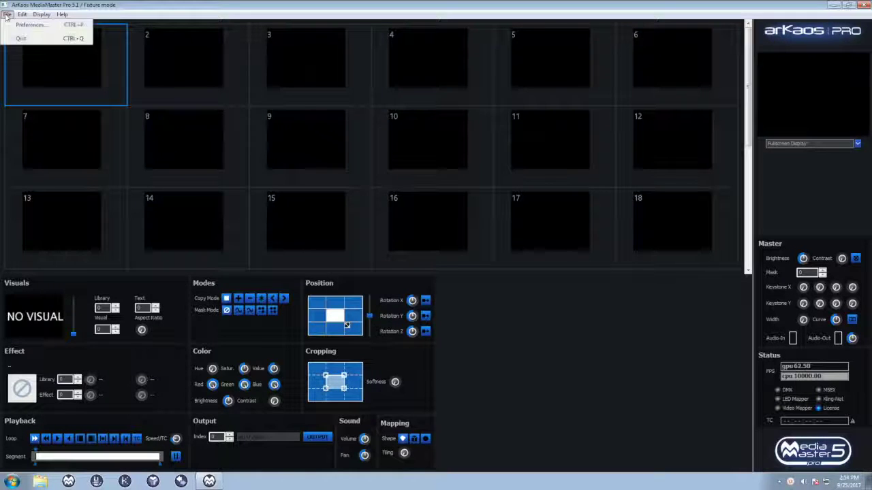
pyautogui.click(17, 26)
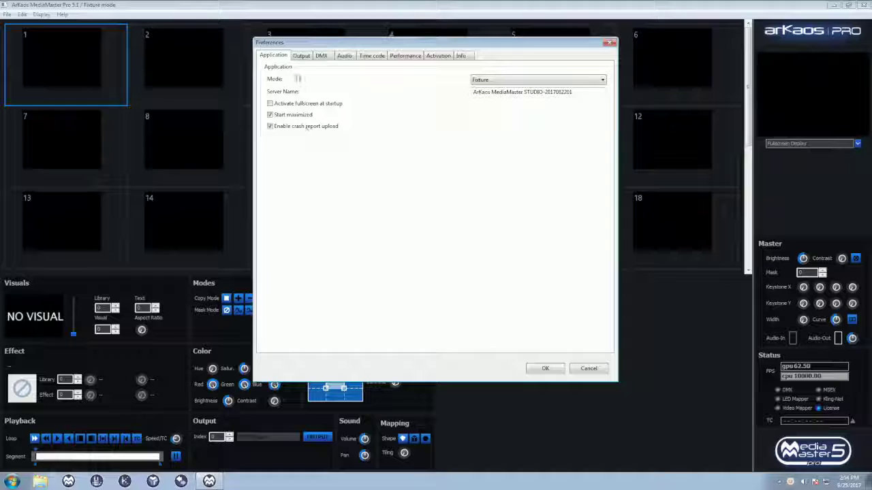
pyautogui.click(300, 56)
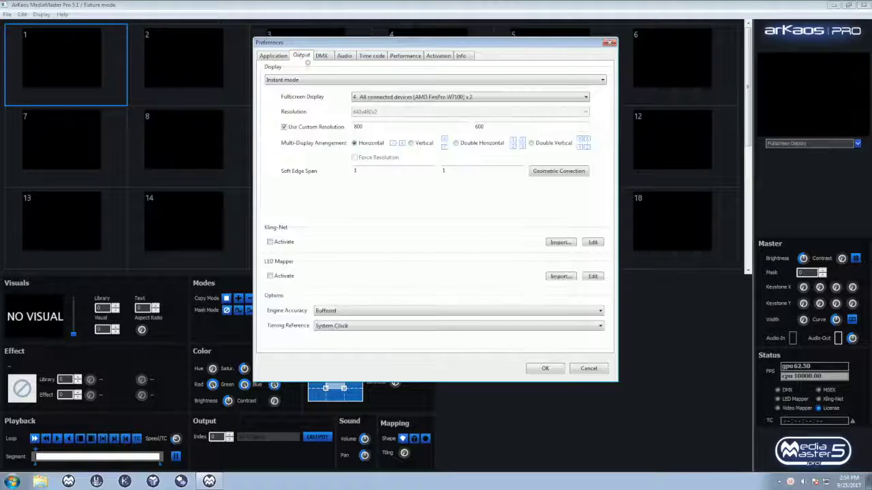
pyautogui.click(352, 80)
pyautogui.click(350, 99)
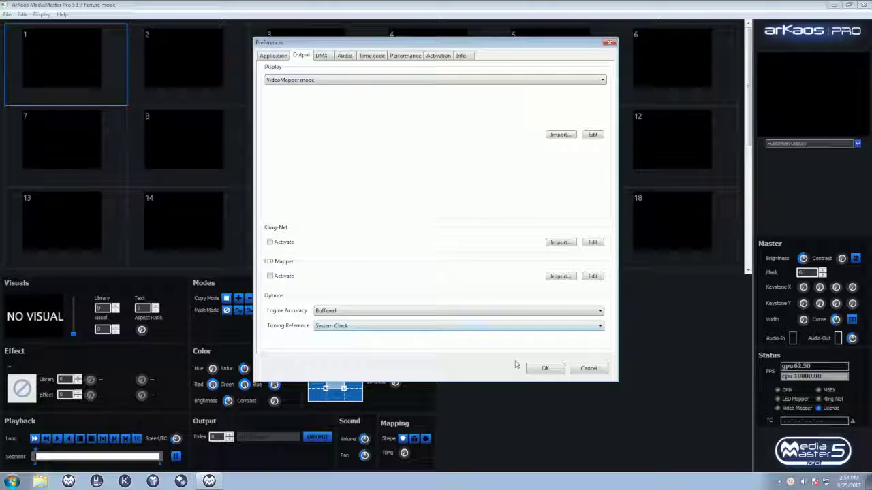
pyautogui.click(545, 368)
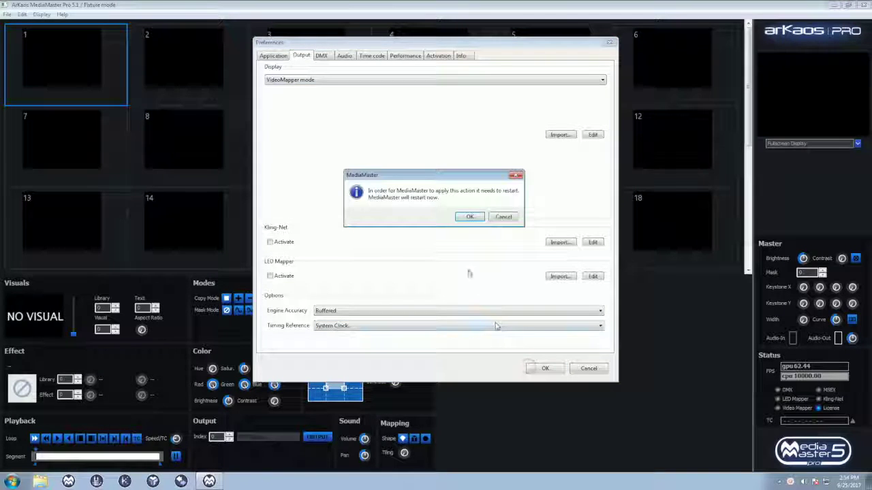
pyautogui.press('Return')
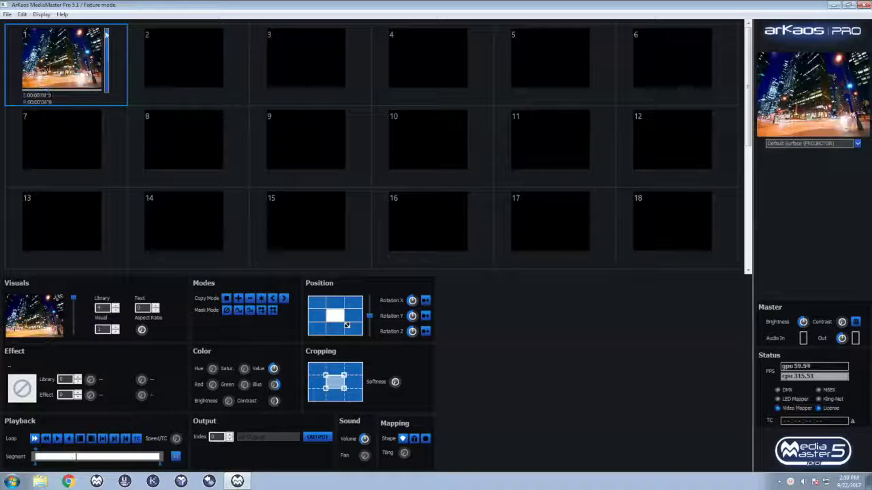
# Step: Open the Video Mapper editor and start a new mapping, discarding the current one
pyautogui.click(22, 15)
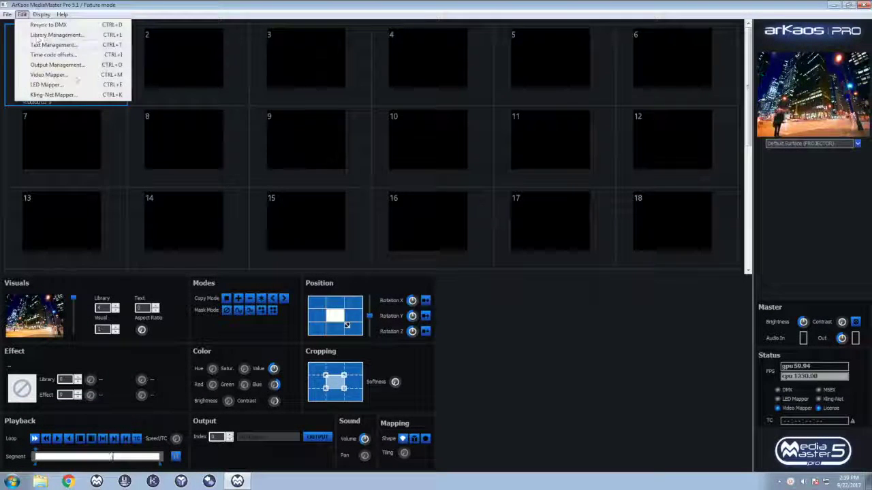
pyautogui.click(48, 74)
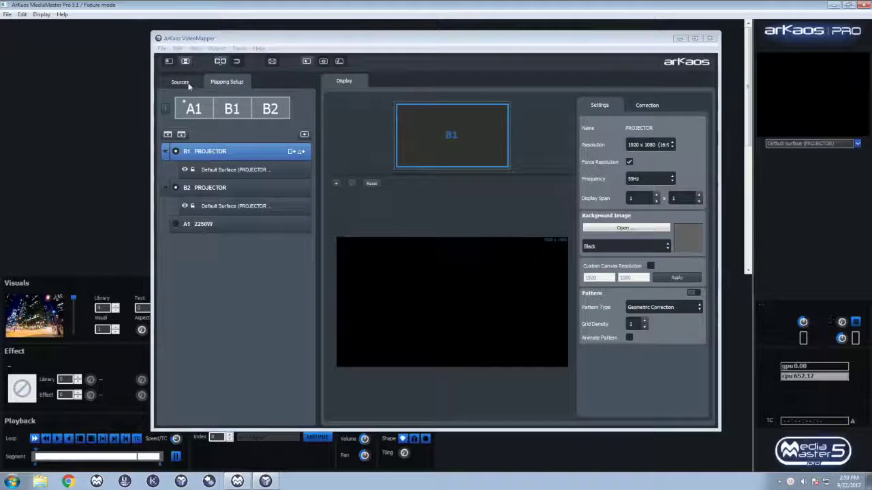
pyautogui.click(163, 49)
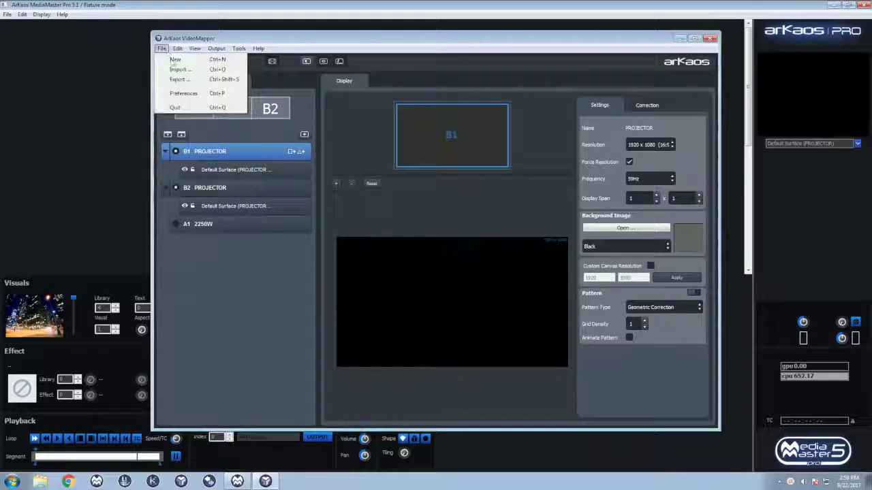
pyautogui.click(175, 60)
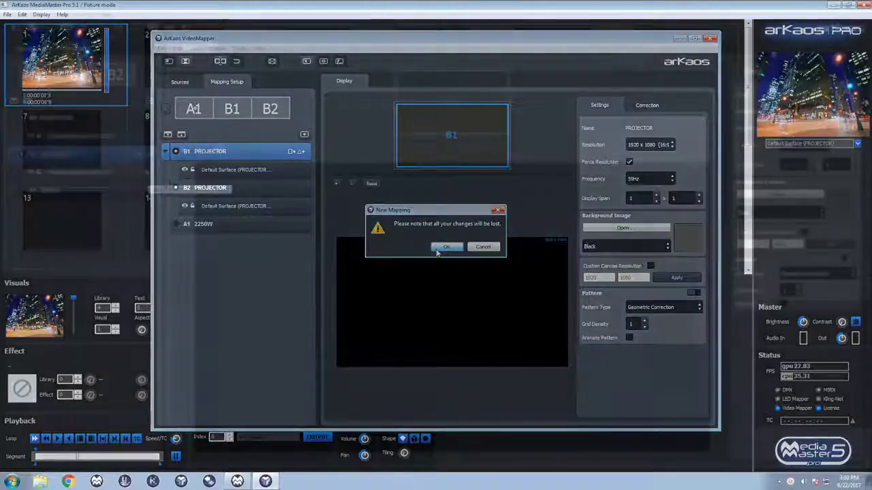
pyautogui.click(447, 247)
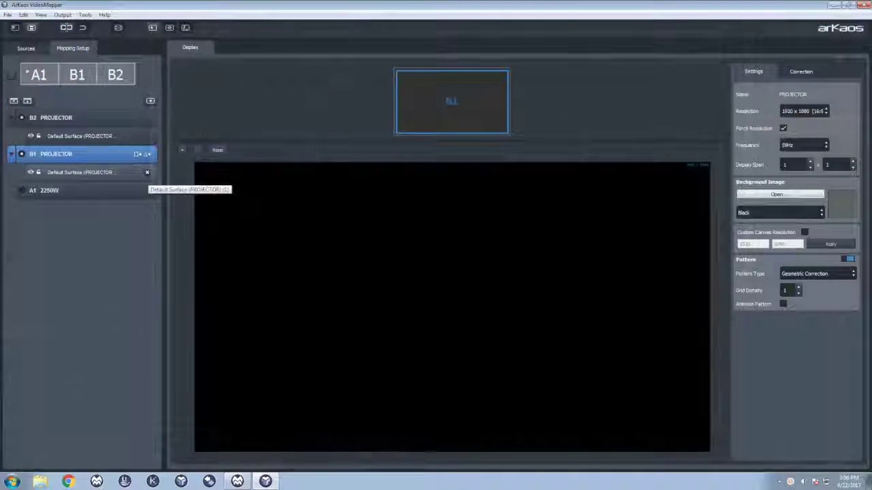
# Step: Turn off the test pattern on projector B1 and group B1 with projector B2
pyautogui.click(117, 31)
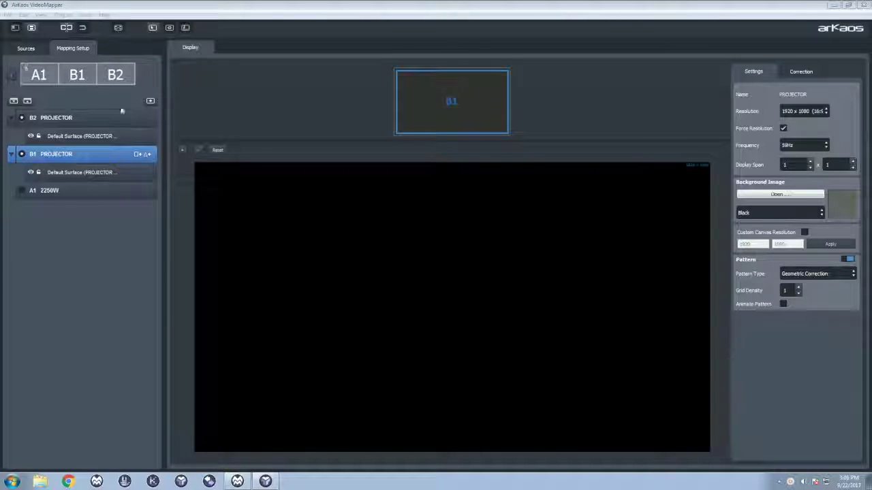
pyautogui.click(855, 259)
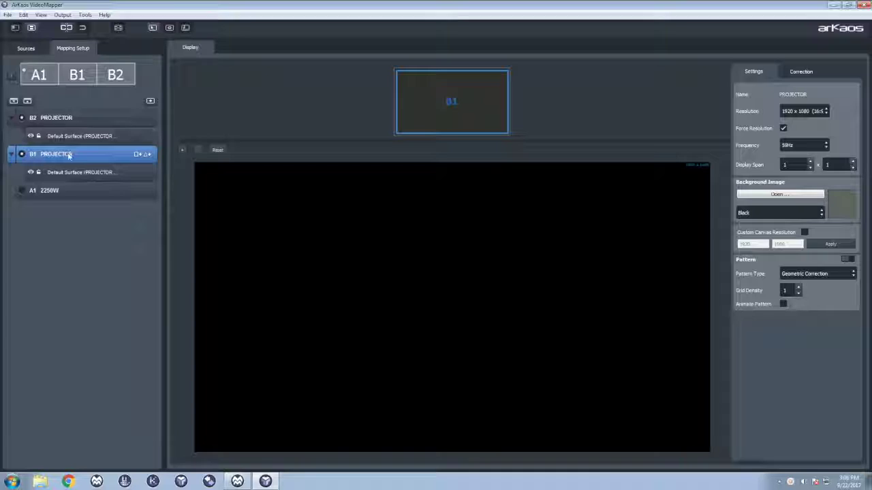
pyautogui.moveTo(69, 157); pyautogui.dragTo(75, 121)
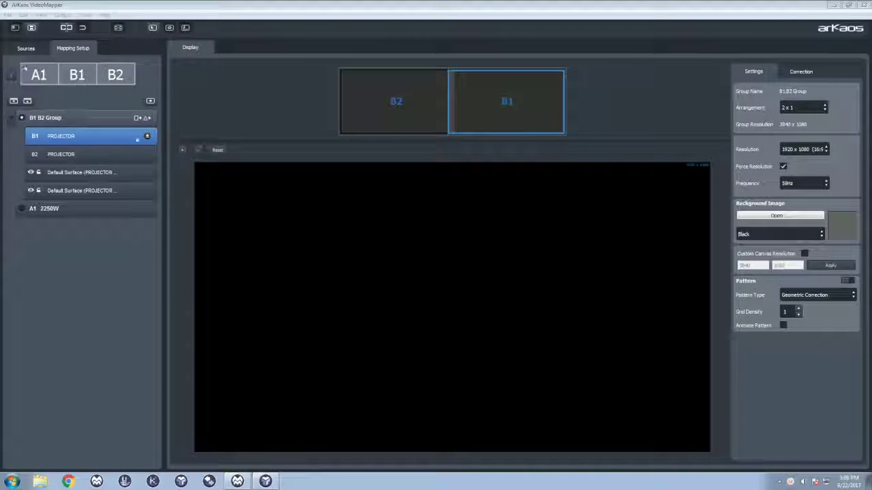
# Step: Preview the test pattern on the B1 B2 group, then examine projector B1's correction settings
pyautogui.click(850, 282)
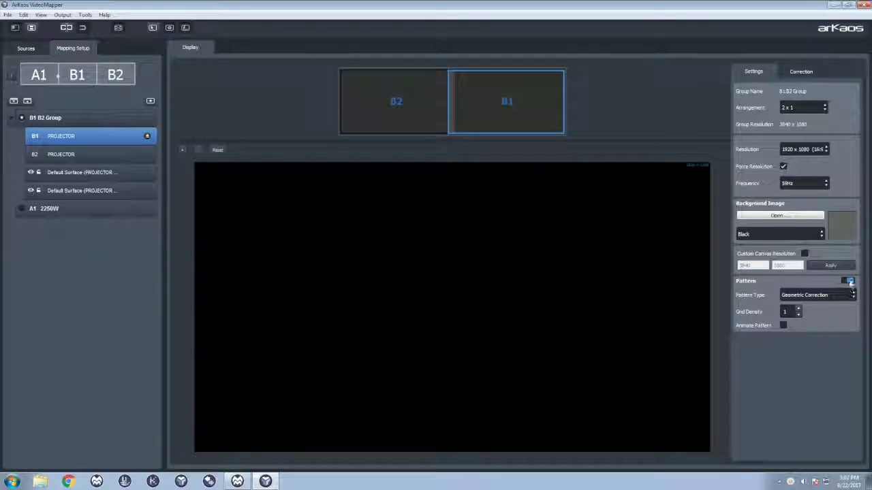
pyautogui.click(851, 282)
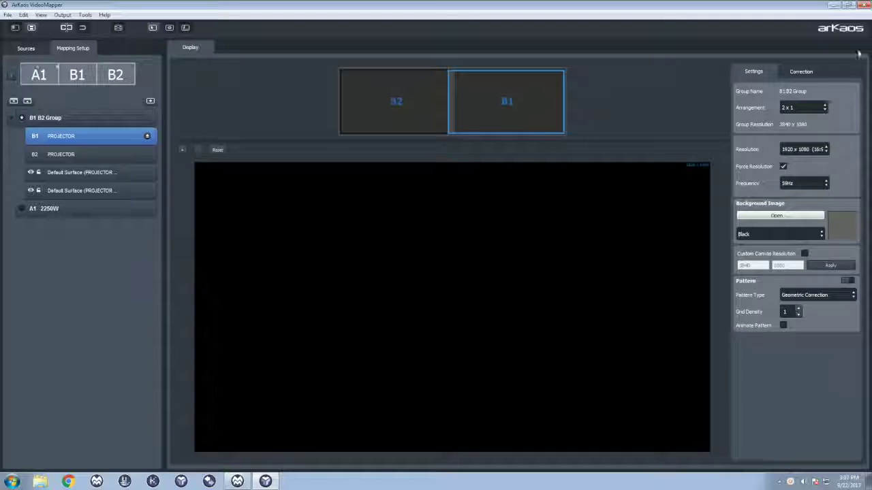
pyautogui.click(793, 74)
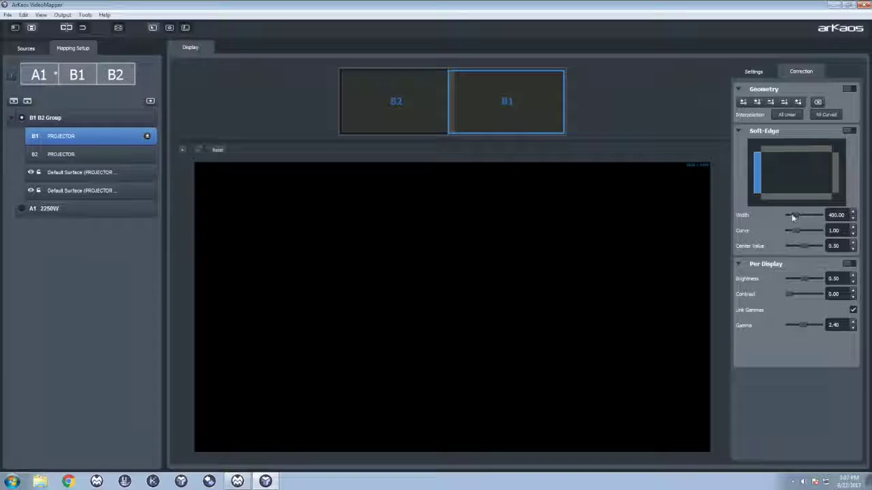
# Step: Turn on the Geometric Correction test pattern for projector B2 and set its grid density to 5
pyautogui.click(398, 91)
pyautogui.click(753, 71)
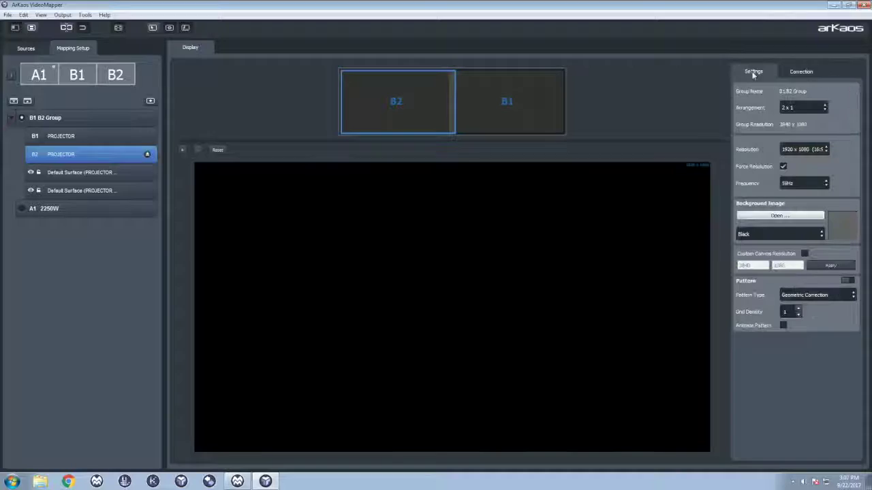
pyautogui.click(848, 281)
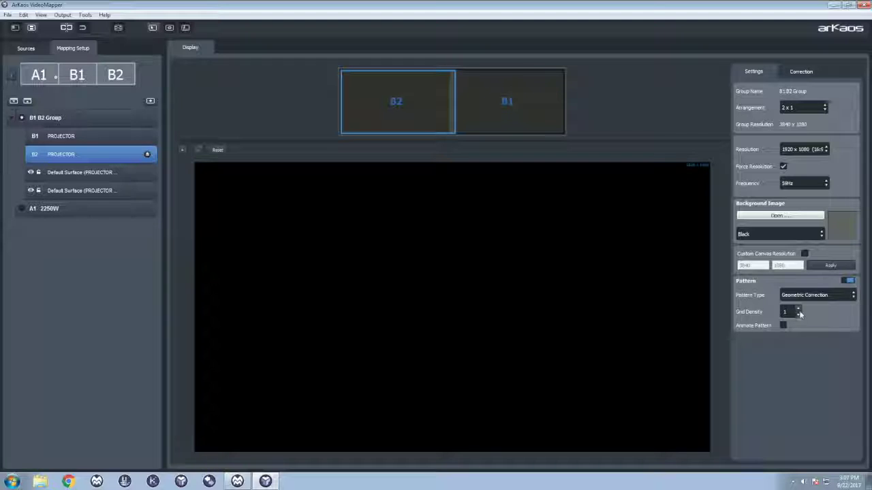
pyautogui.click(845, 282)
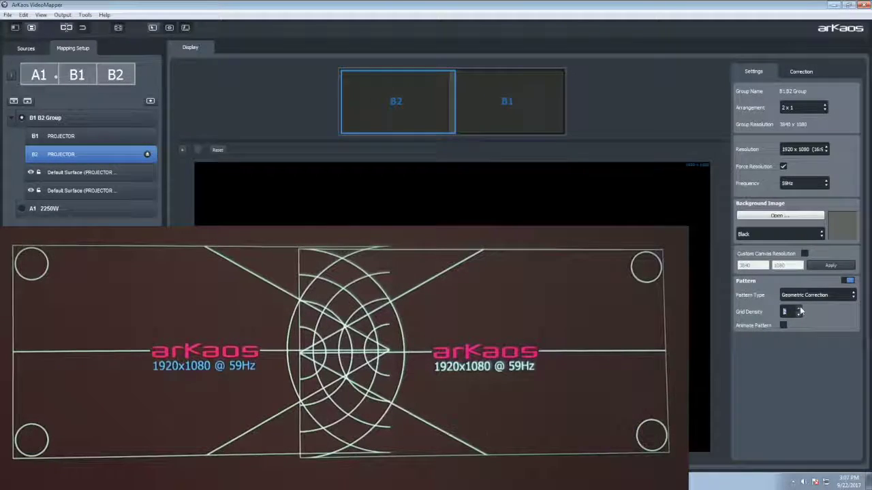
pyautogui.click(800, 309)
pyautogui.click(799, 309)
pyautogui.click(799, 308)
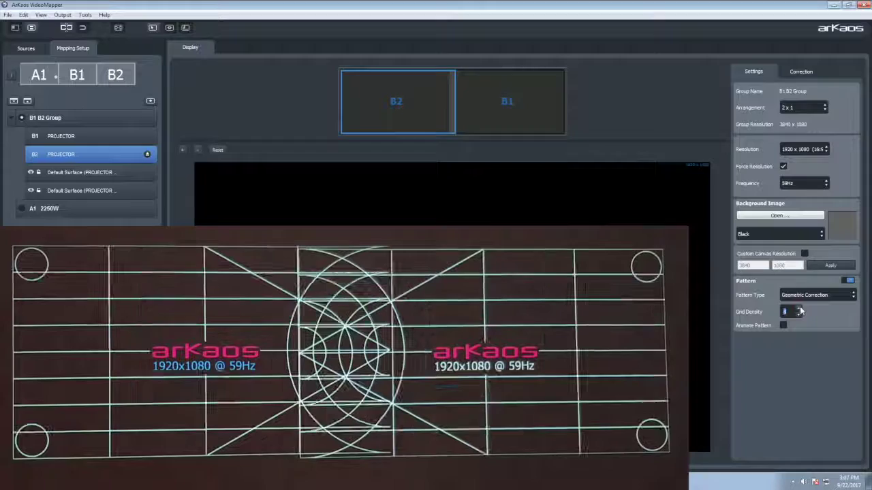
pyautogui.click(800, 309)
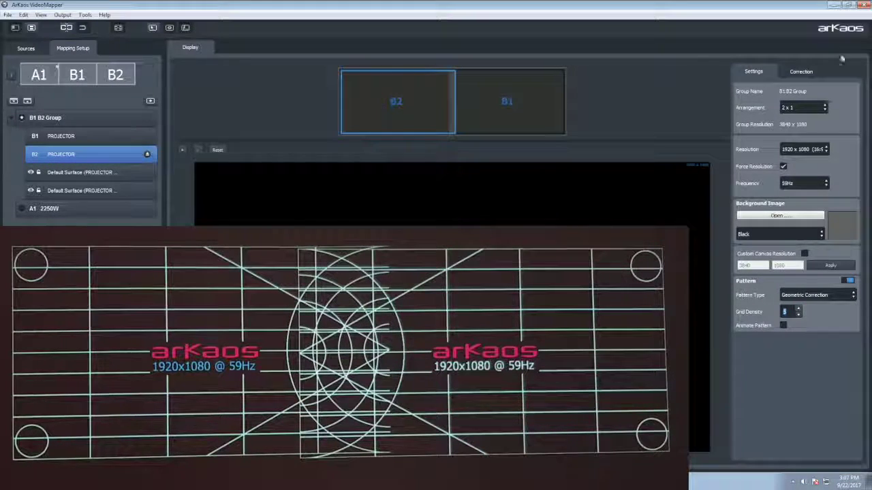
# Step: Enable geometry correction and lower projector B2's upper-right corner point to Y 14 and its upper-left one to Y 16
pyautogui.click(800, 72)
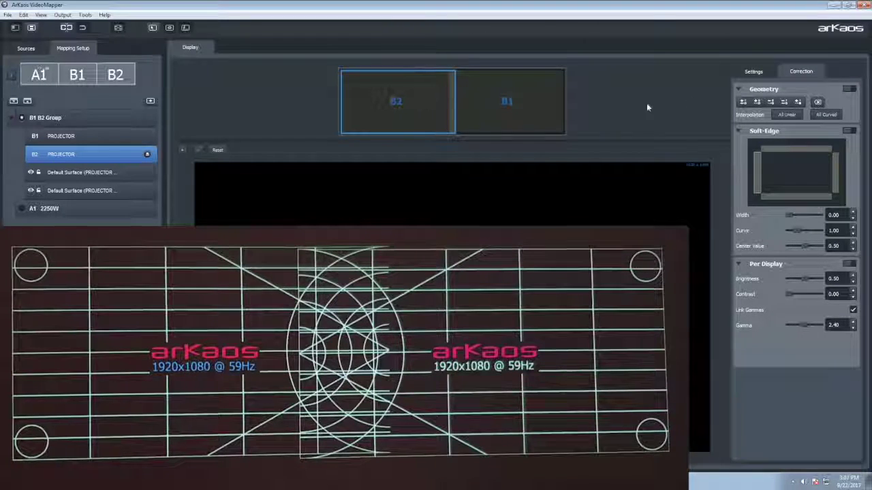
pyautogui.click(848, 89)
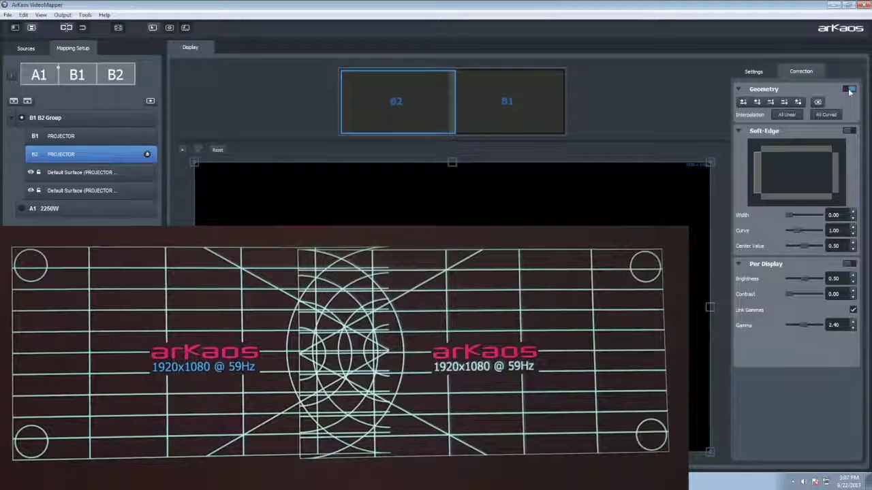
pyautogui.click(710, 164)
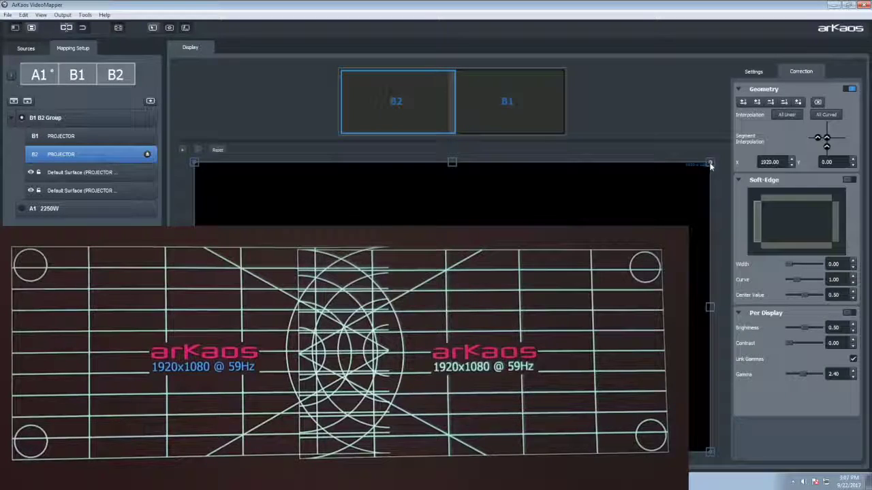
pyautogui.moveTo(709, 164); pyautogui.dragTo(710, 167)
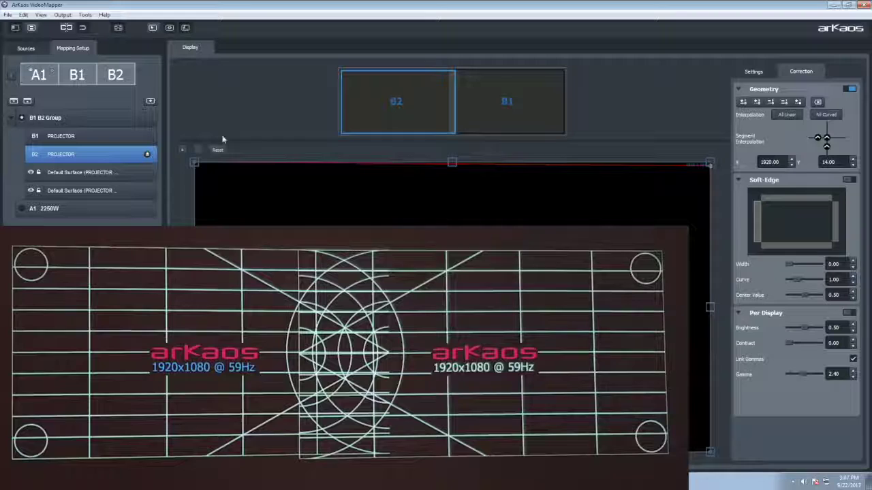
pyautogui.click(195, 164)
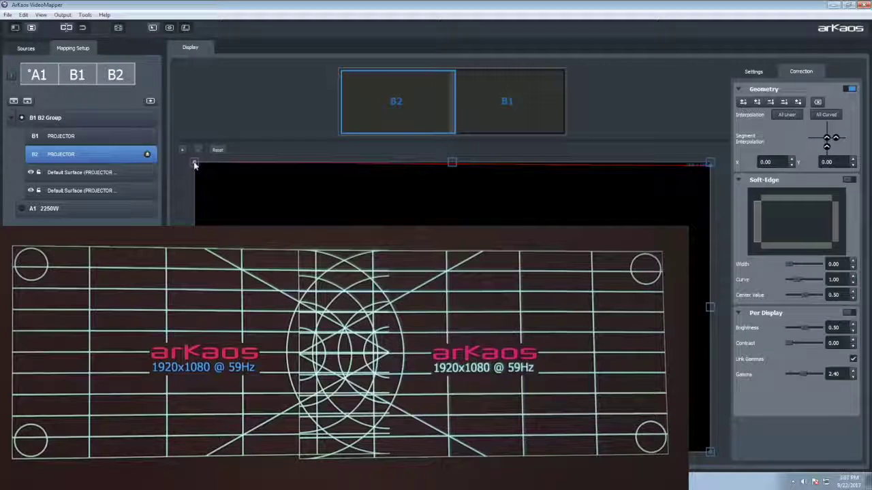
pyautogui.moveTo(194, 164); pyautogui.dragTo(195, 167)
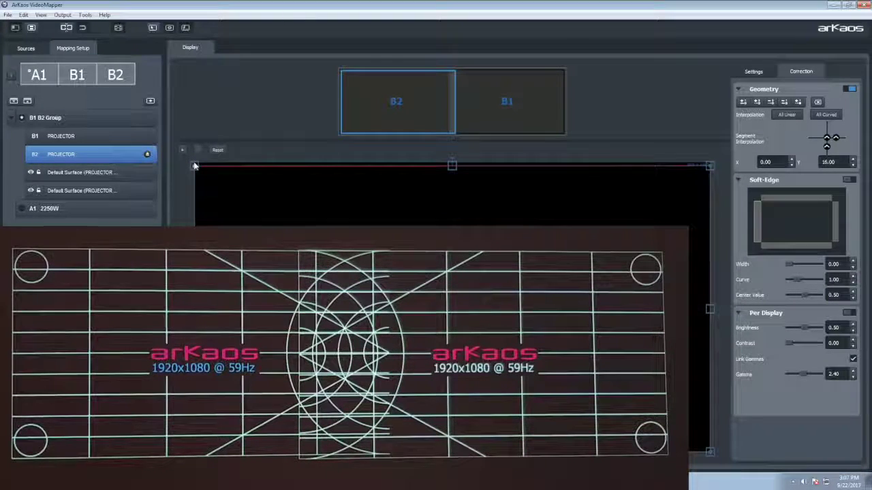
# Step: Raise the lower-left geometry corner point of projector B1 to Y 1056
pyautogui.click(502, 128)
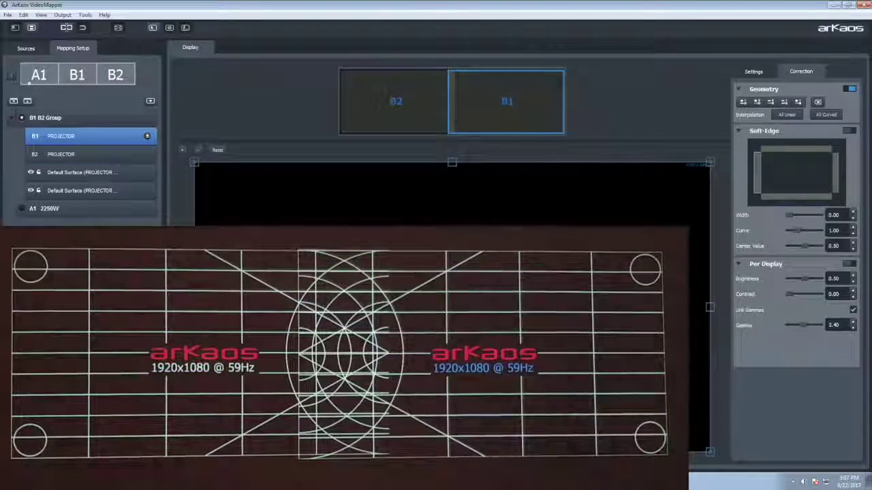
pyautogui.click(194, 451)
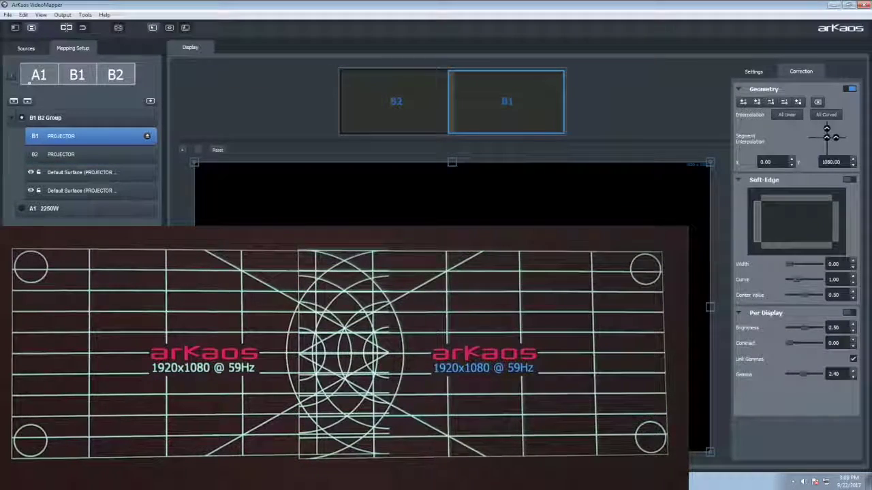
pyautogui.press('Up')
pyautogui.press('Up')
pyautogui.press('Up')
pyautogui.press('Up')
pyautogui.press('Up')
pyautogui.press('Up')
pyautogui.press('Up')
pyautogui.press('Up')
pyautogui.press('Up')
pyautogui.press('Up')
pyautogui.press('Up')
pyautogui.press('Up')
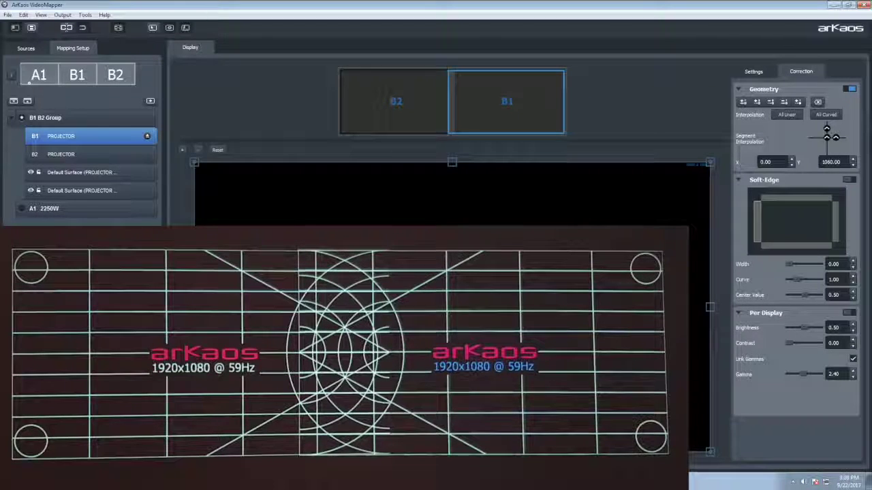
pyautogui.press('Up')
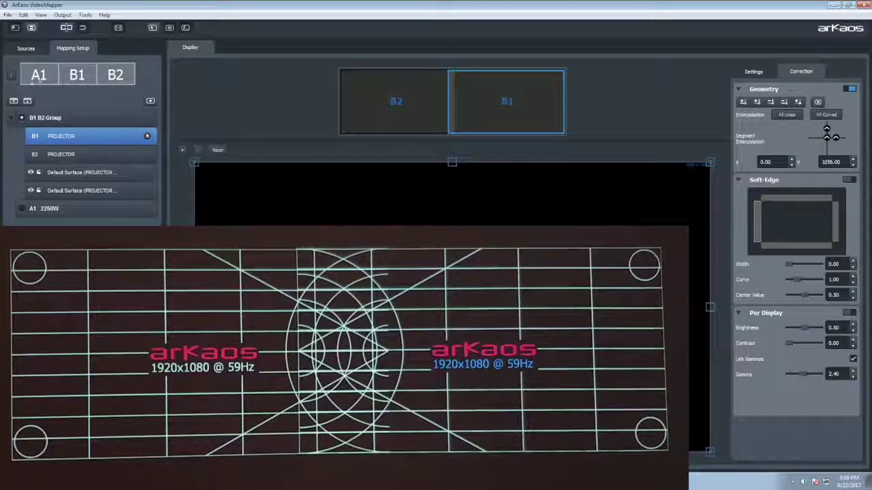
# Step: Raise the middle geometry point on projector B2's right edge to Y 541
pyautogui.click(408, 113)
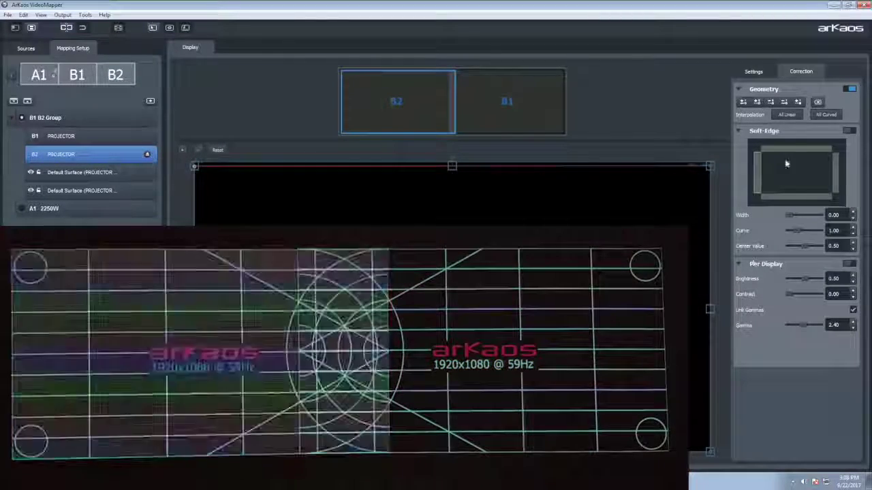
pyautogui.click(757, 102)
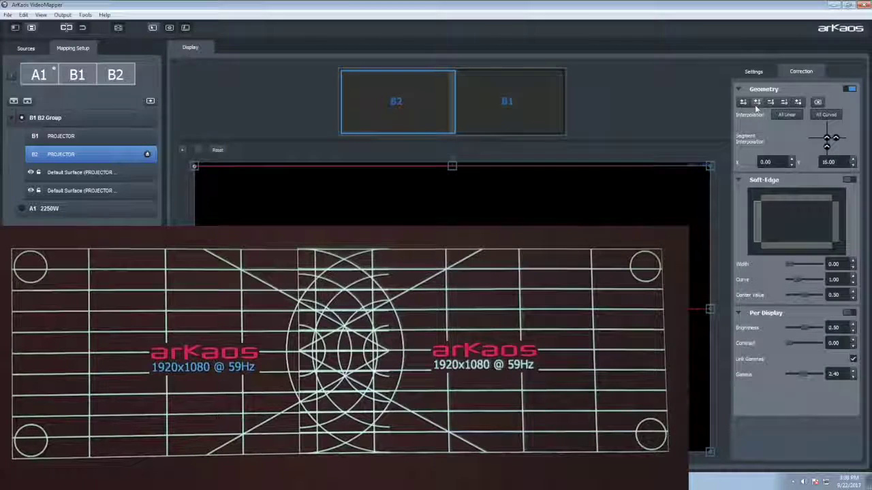
pyautogui.click(709, 311)
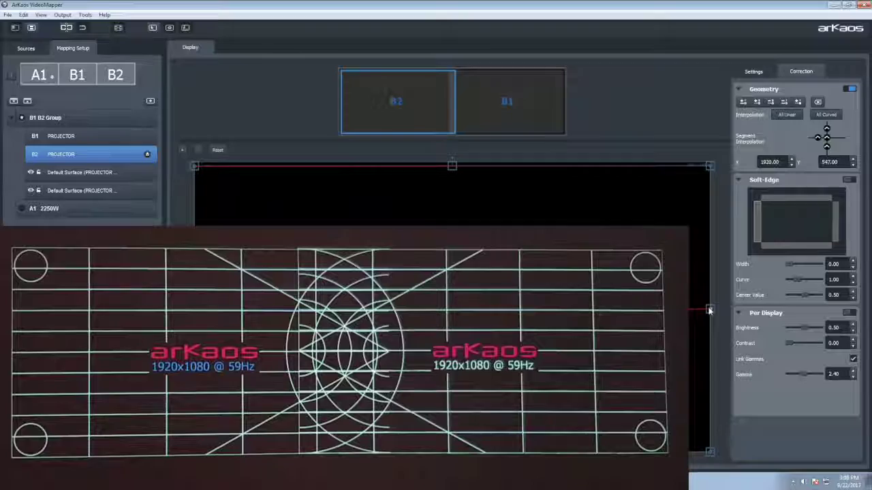
pyautogui.press('Up')
pyautogui.press('Up')
pyautogui.press('Up')
pyautogui.press('Up')
pyautogui.press('Up')
pyautogui.press('Up')
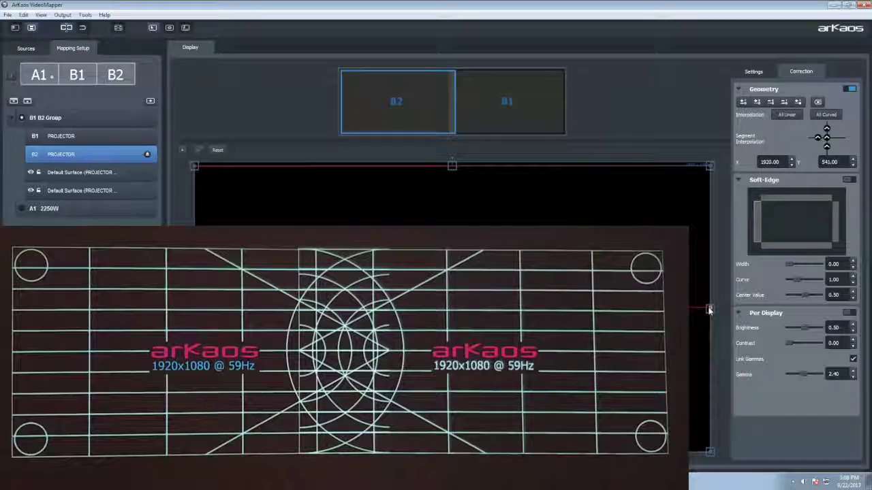
pyautogui.press('Up')
pyautogui.press('Up')
pyautogui.press('Up')
pyautogui.press('Up')
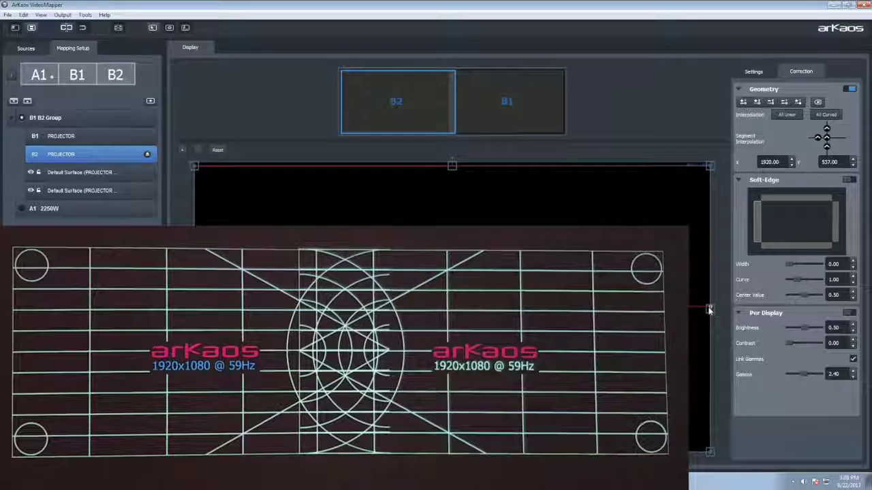
pyautogui.press('Down')
pyautogui.press('Down')
pyautogui.press('Down')
pyautogui.press('Down')
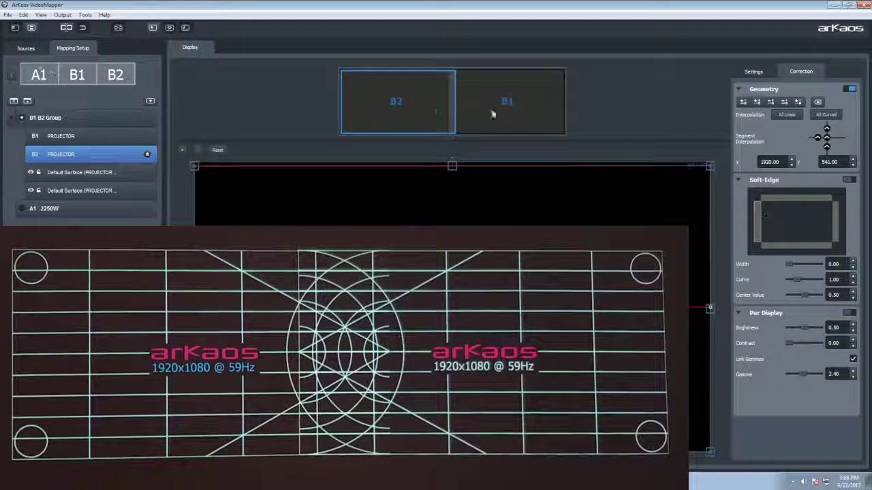
# Step: Enable Soft-Edge on projector B2 and set its right edge to curve 0 and width 473
pyautogui.click(413, 100)
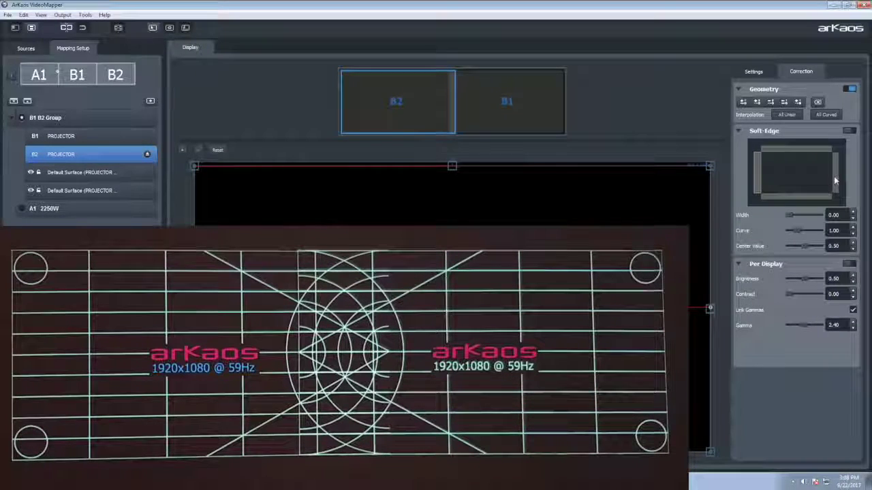
pyautogui.click(849, 131)
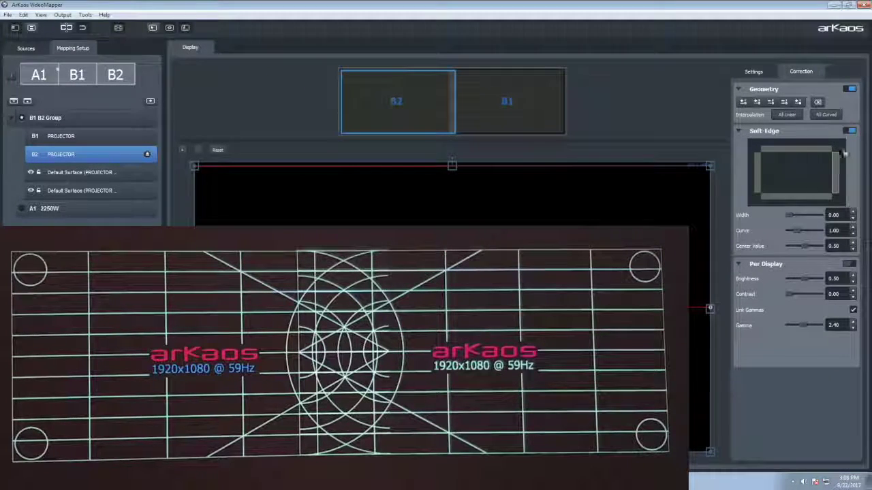
pyautogui.moveTo(796, 231)
pyautogui.mouseDown()
pyautogui.moveTo(781, 232)
pyautogui.moveTo(792, 218)
pyautogui.mouseUp()
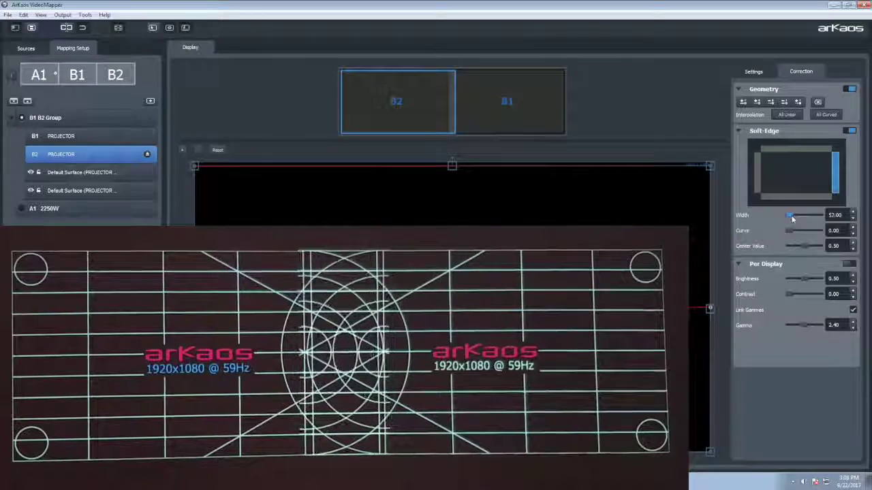
pyautogui.moveTo(796, 218); pyautogui.dragTo(798, 217)
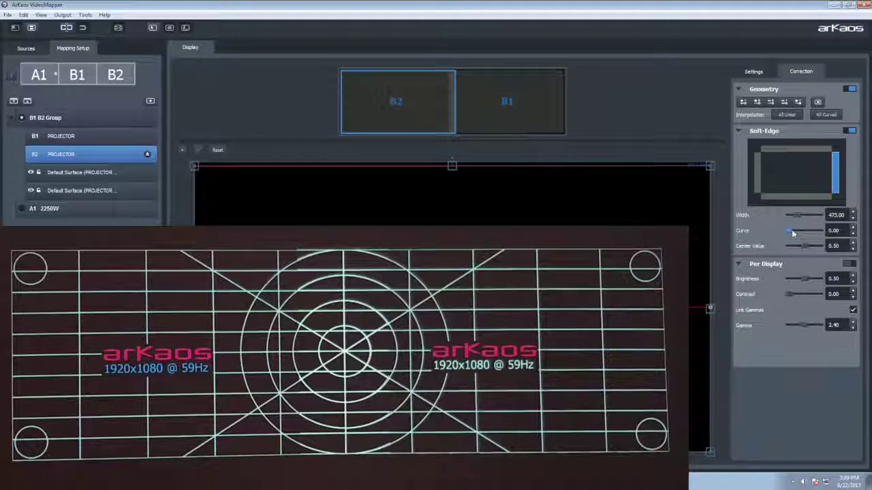
# Step: Change projector B2's test pattern type to Color Correction
pyautogui.click(753, 72)
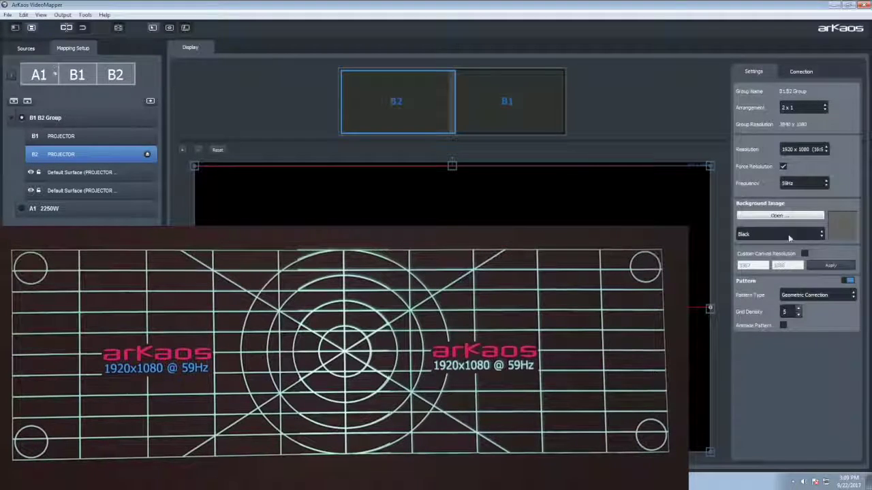
pyautogui.click(810, 295)
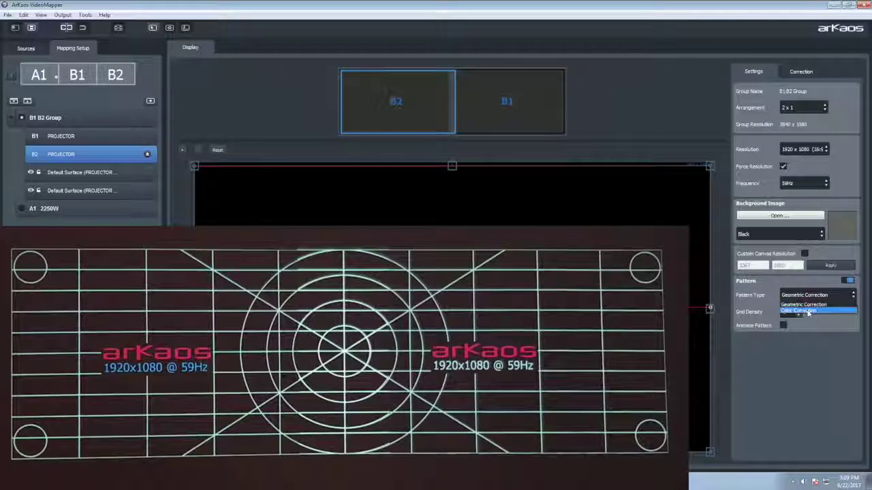
pyautogui.click(808, 312)
# Step: Set the soft-edge curve of projector B2's right edge to 1.00 and turn off the test pattern
pyautogui.click(801, 71)
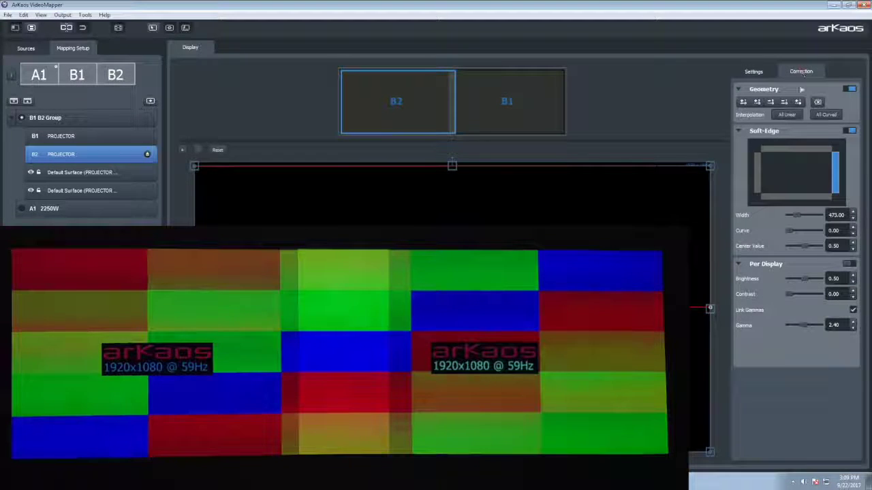
pyautogui.moveTo(786, 229); pyautogui.dragTo(794, 229)
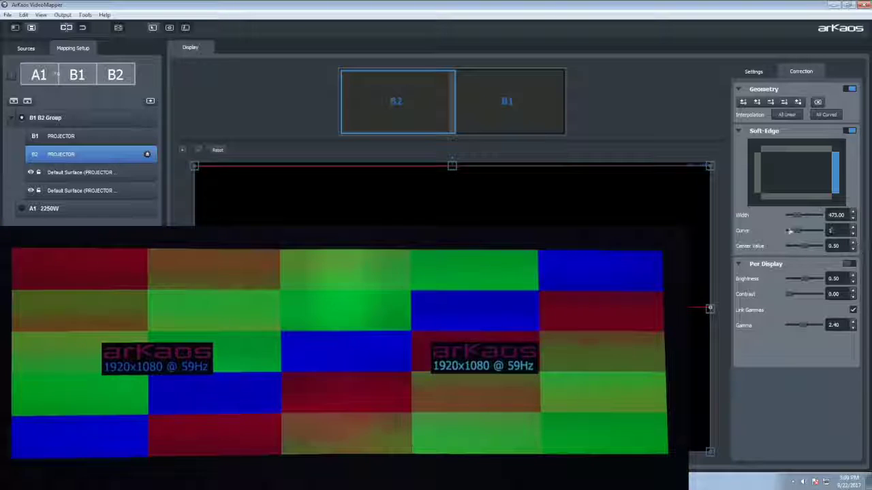
pyautogui.press('Return')
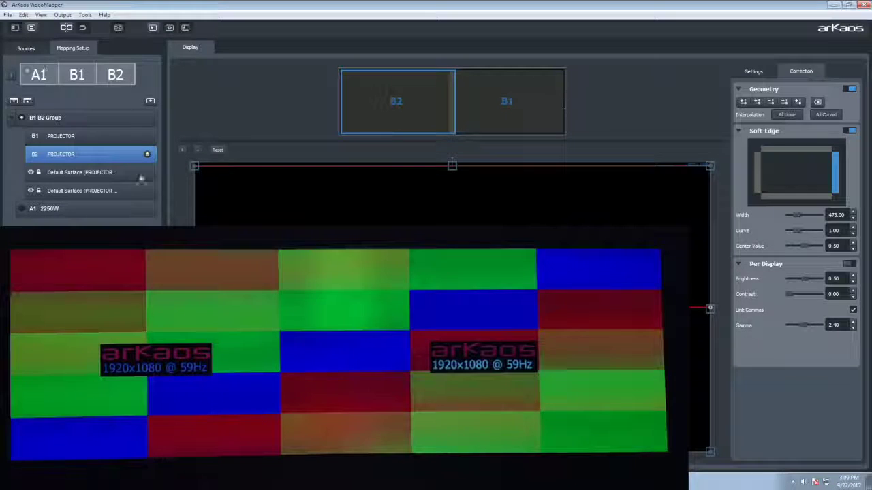
pyautogui.click(754, 75)
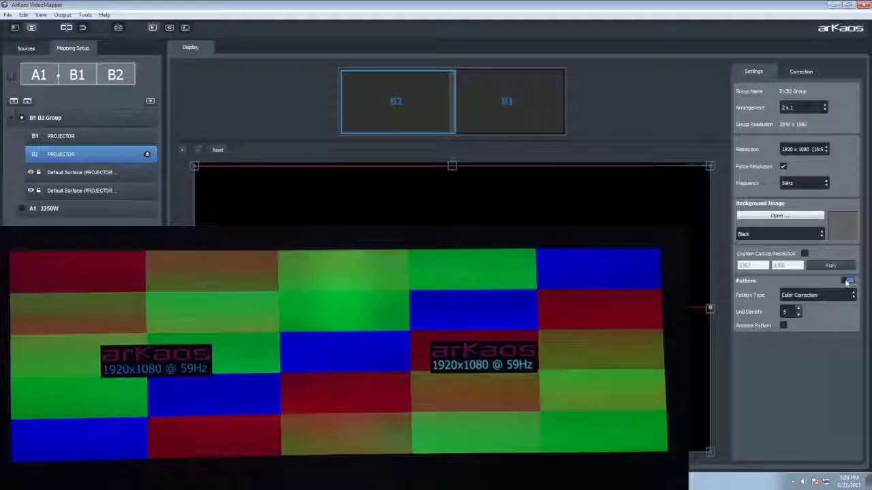
pyautogui.click(847, 281)
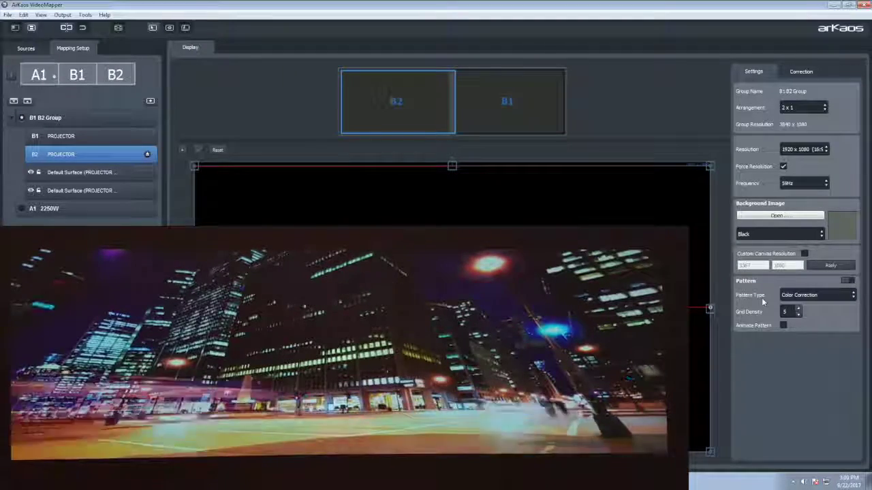
# Step: Shrink Surface 1 to about 598 wide by 1076 high and place it at X 0, Y 0 on the canvas
pyautogui.click(87, 174)
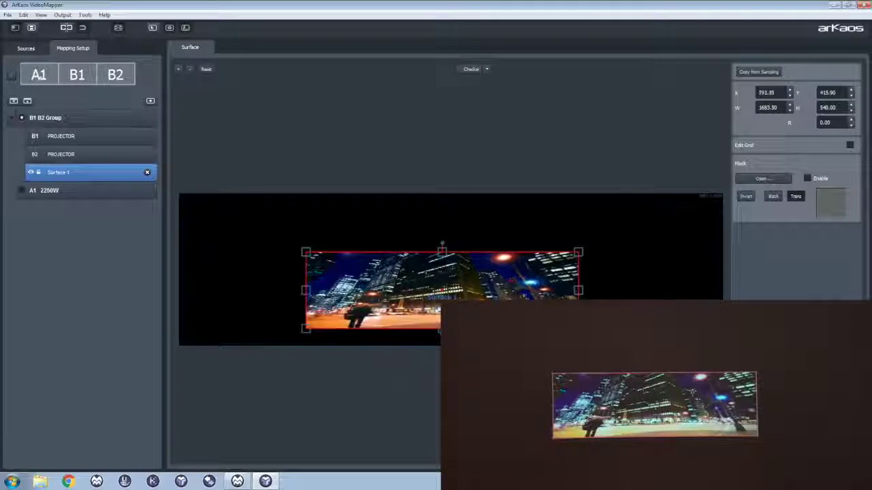
pyautogui.moveTo(440, 331); pyautogui.dragTo(417, 287)
pyautogui.moveTo(555, 249); pyautogui.dragTo(378, 249)
pyautogui.moveTo(330, 288); pyautogui.dragTo(221, 351)
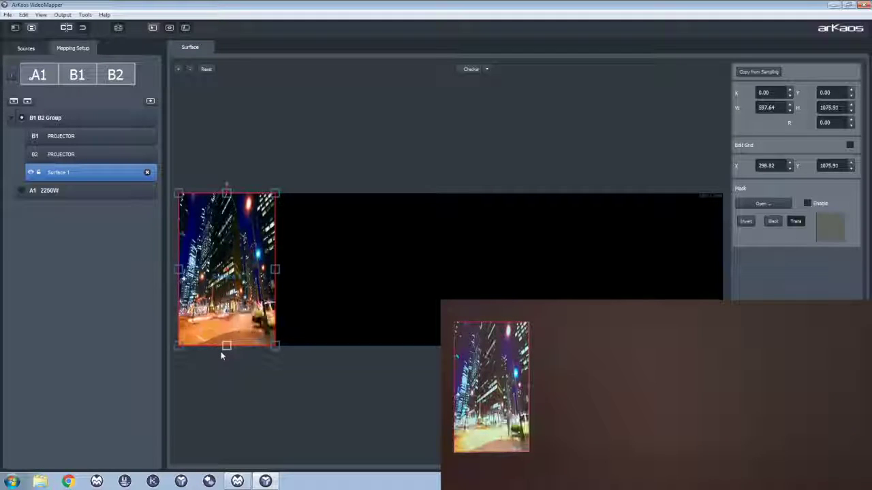
# Step: Duplicate Surface 1 and move the copy to the canvas's right end at X 2769.36, Y 0
pyautogui.hotkey('ctrl', 'd')
pyautogui.moveTo(223, 299); pyautogui.dragTo(762, 322)
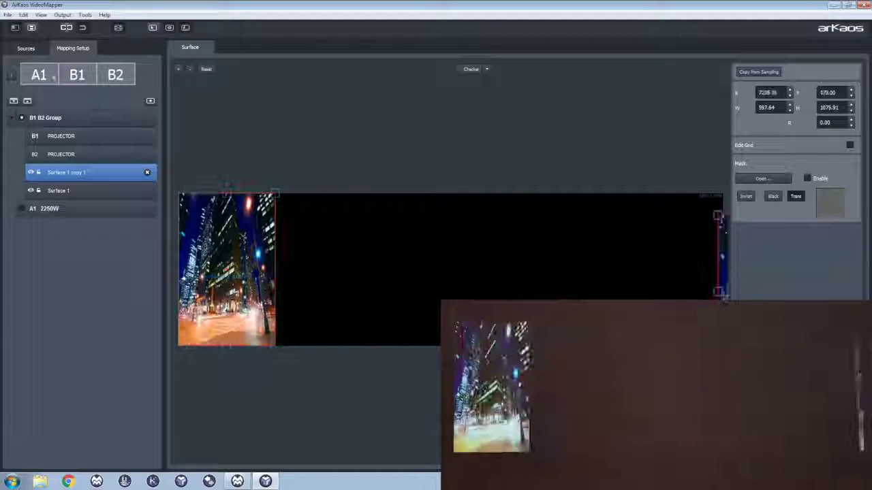
pyautogui.moveTo(724, 232); pyautogui.dragTo(635, 209)
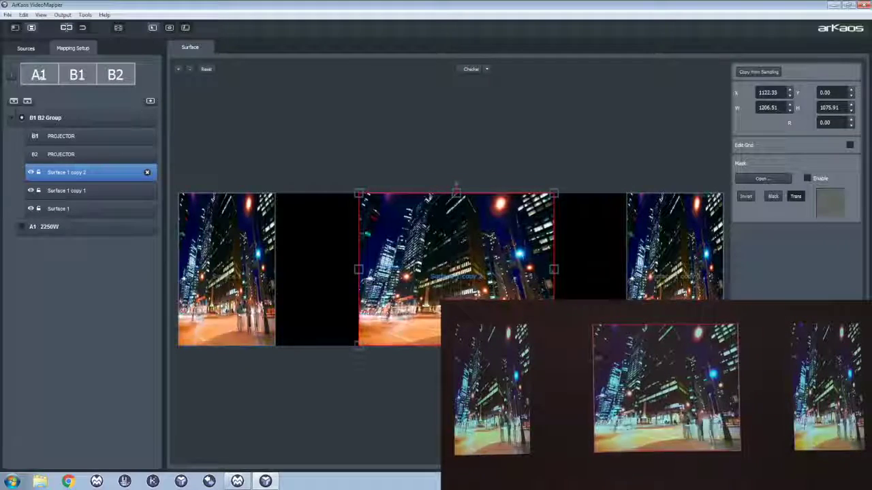
# Step: Rename the wide middle surface as center
pyautogui.doubleClick(84, 174)
pyautogui.write('Cen')
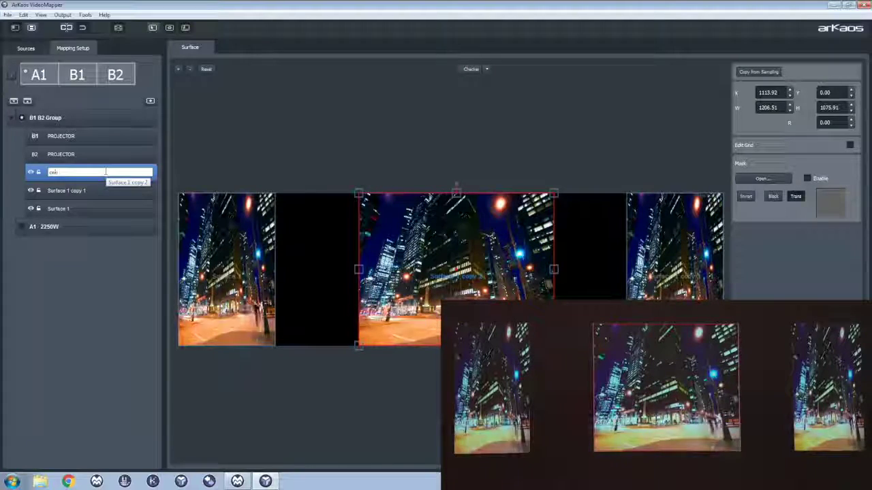
pyautogui.press('BackSpace')
pyautogui.press('BackSpace')
pyautogui.write('ent')
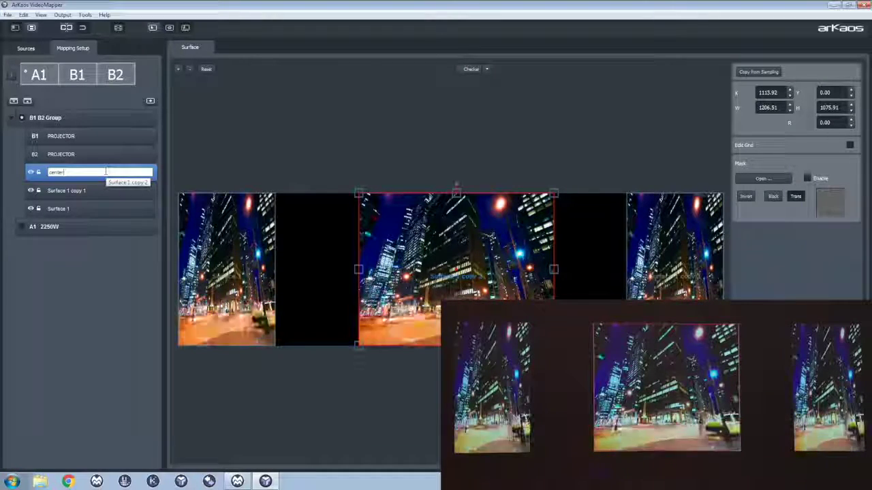
pyautogui.write('er')
# Step: Rename Surface 1 as left and the copy at the canvas's right end as right
pyautogui.click(193, 243)
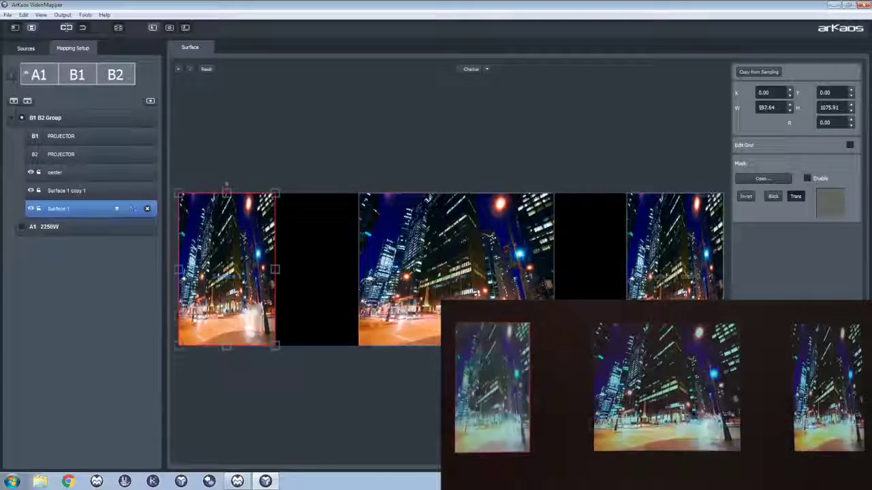
pyautogui.doubleClick(94, 212)
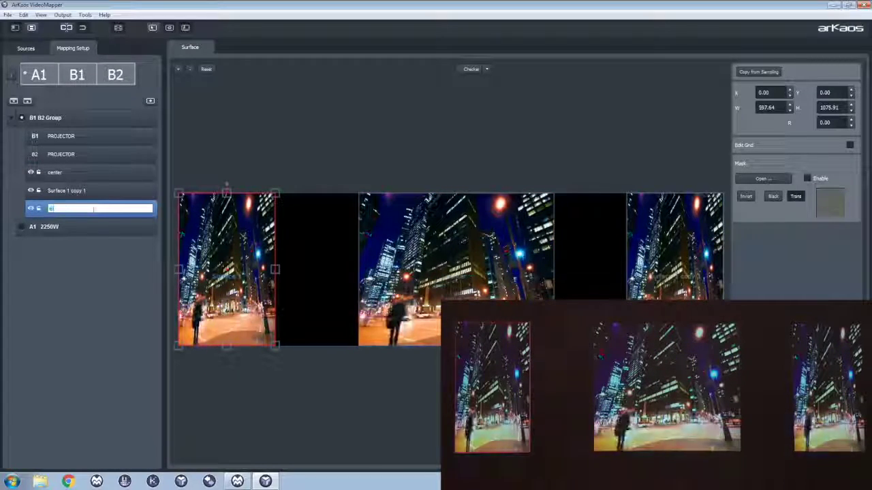
pyautogui.write('left')
pyautogui.click(113, 197)
pyautogui.doubleClick(114, 196)
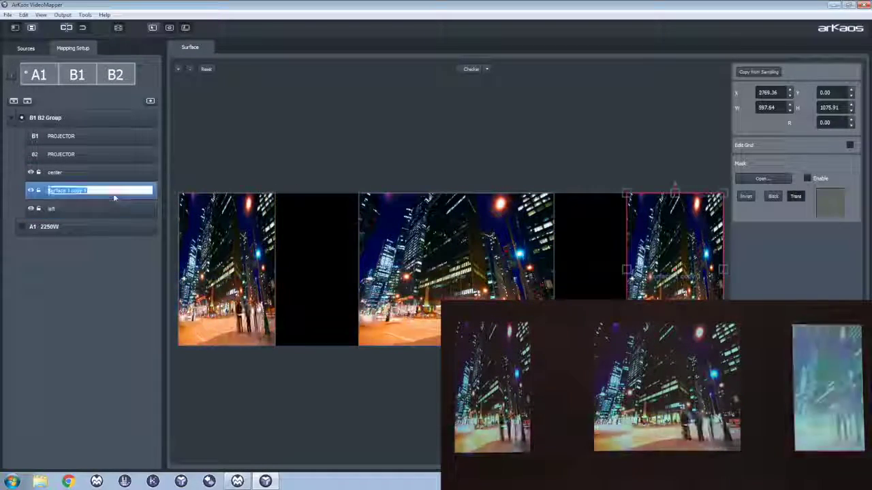
pyautogui.write('right')
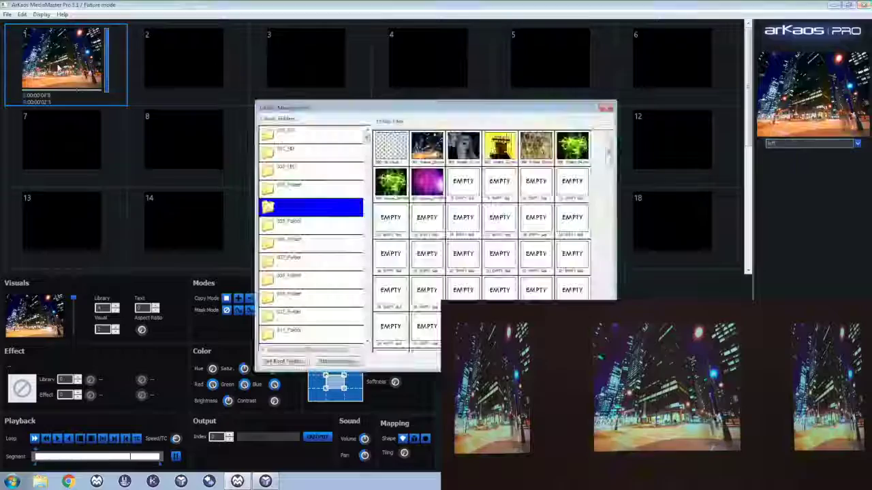
# Step: Close the media library in MediaMaster and try a different output index for layer 1
pyautogui.click(604, 108)
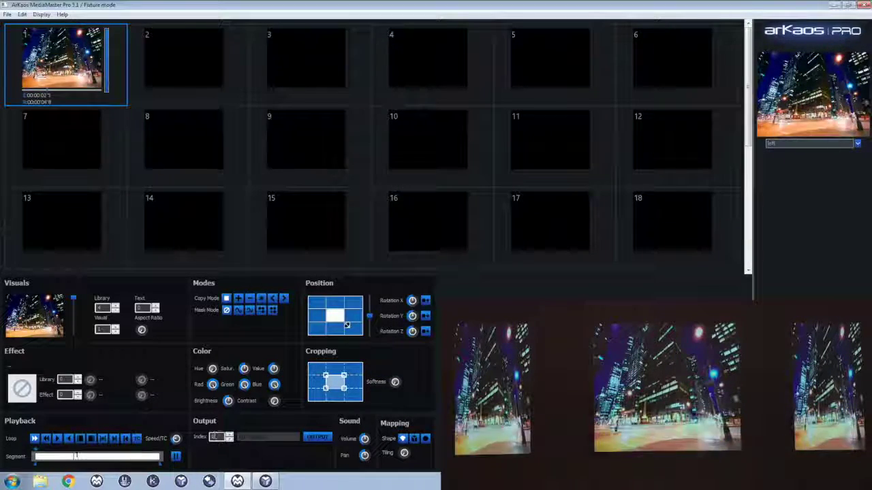
pyautogui.click(229, 436)
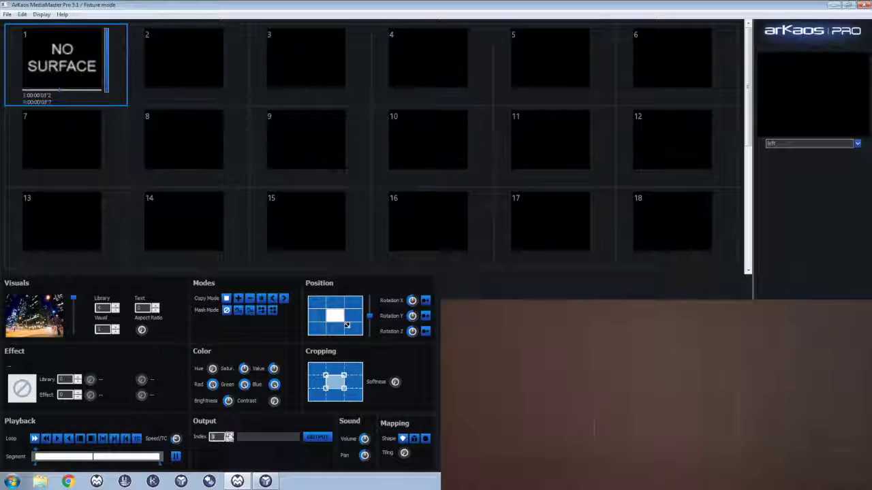
pyautogui.click(230, 439)
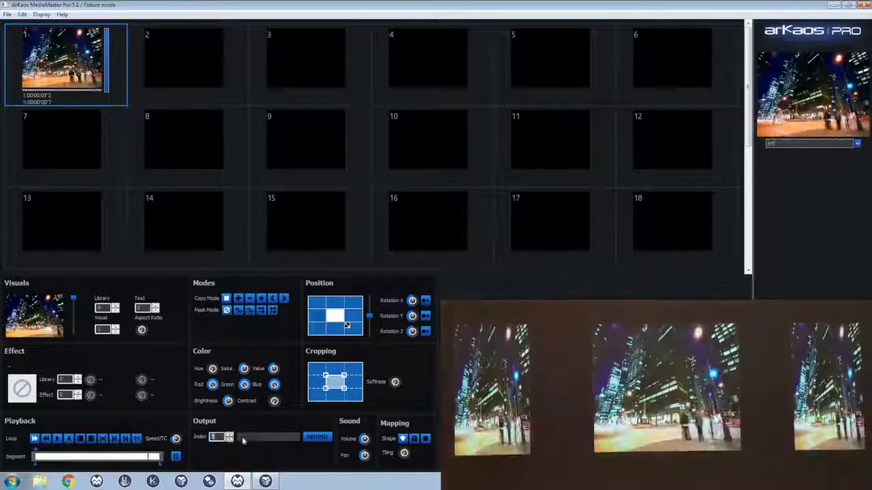
# Step: Assign the output surfaces to DMX values: left to 001, right to 002 and center to 003
pyautogui.click(313, 438)
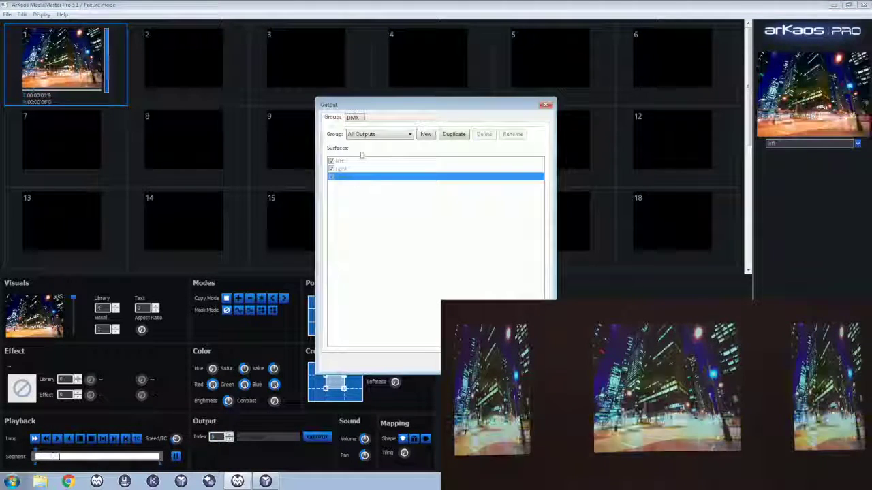
pyautogui.click(353, 118)
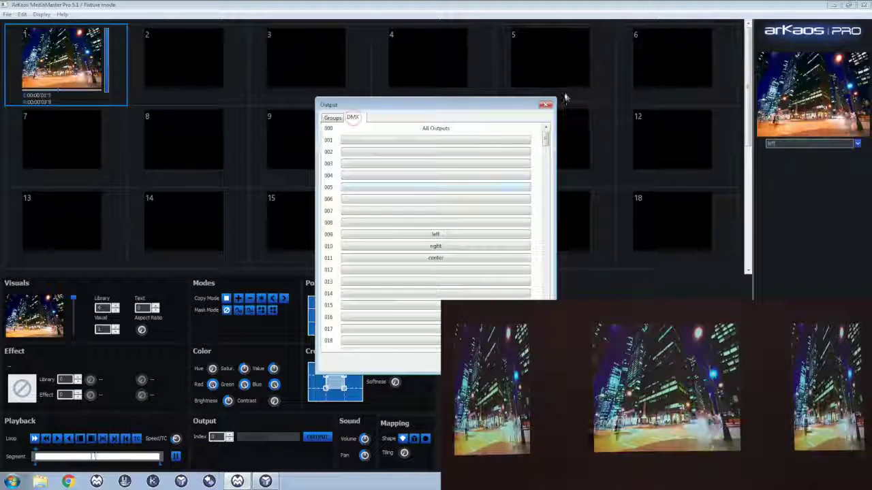
pyautogui.click(415, 141)
pyautogui.click(433, 151)
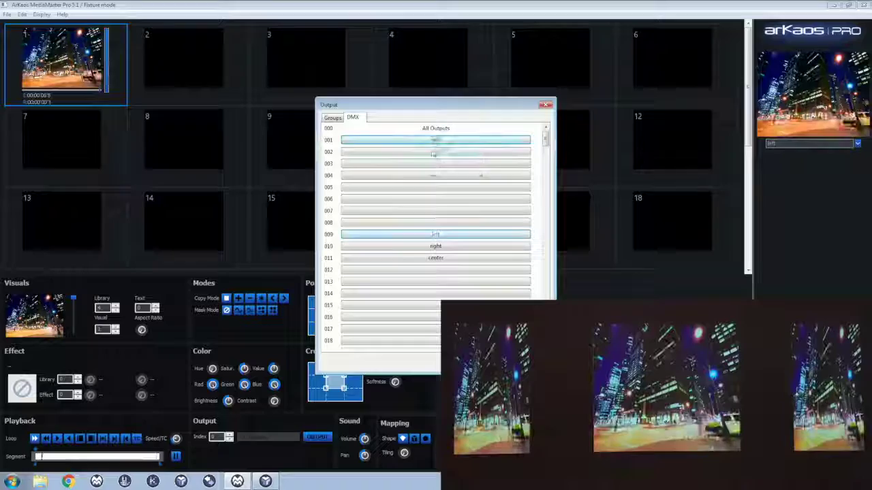
pyautogui.click(439, 152)
pyautogui.click(444, 167)
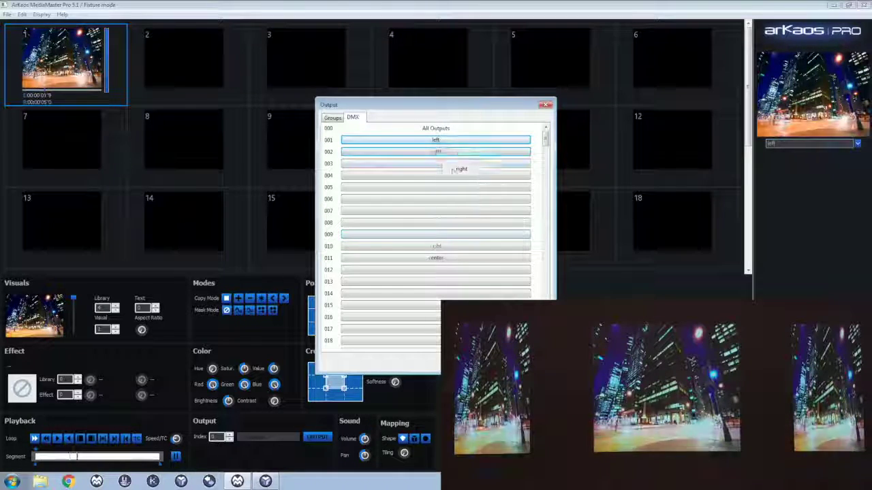
pyautogui.click(453, 165)
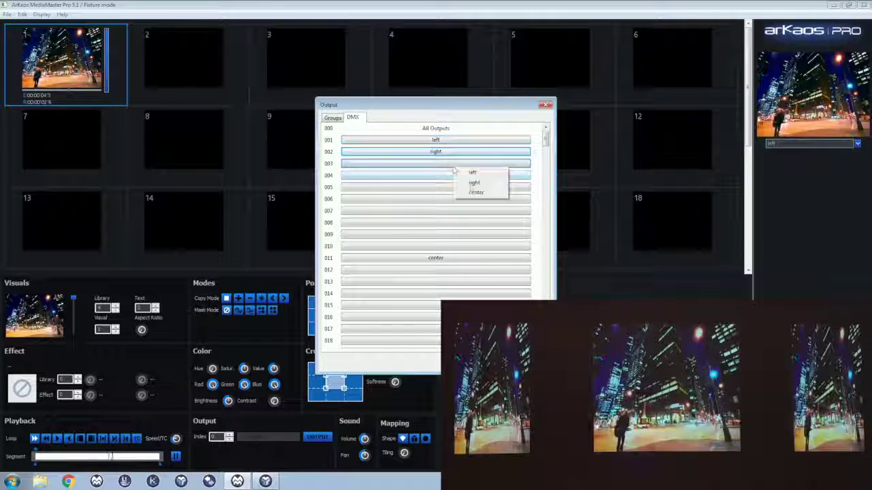
pyautogui.click(471, 191)
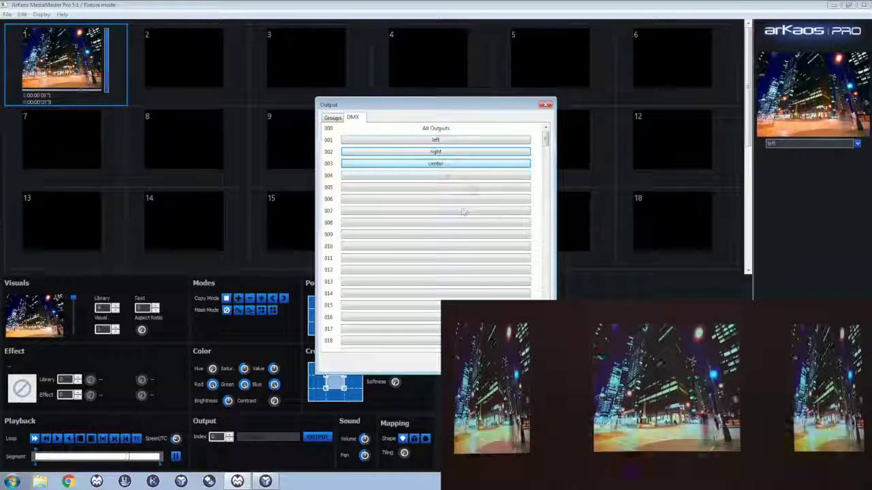
pyautogui.click(545, 105)
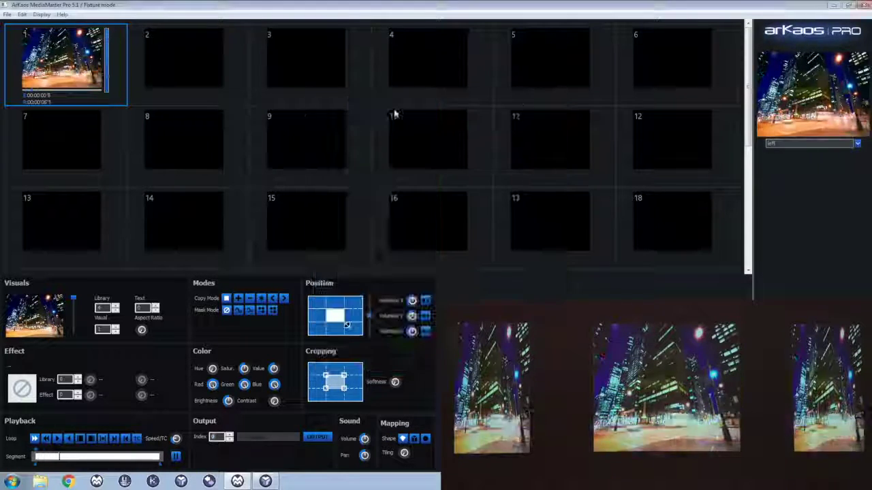
# Step: Route layer 1 to the center surface and show a green light-trail visual from layer 2 on the right surface at full intensity
pyautogui.click(230, 435)
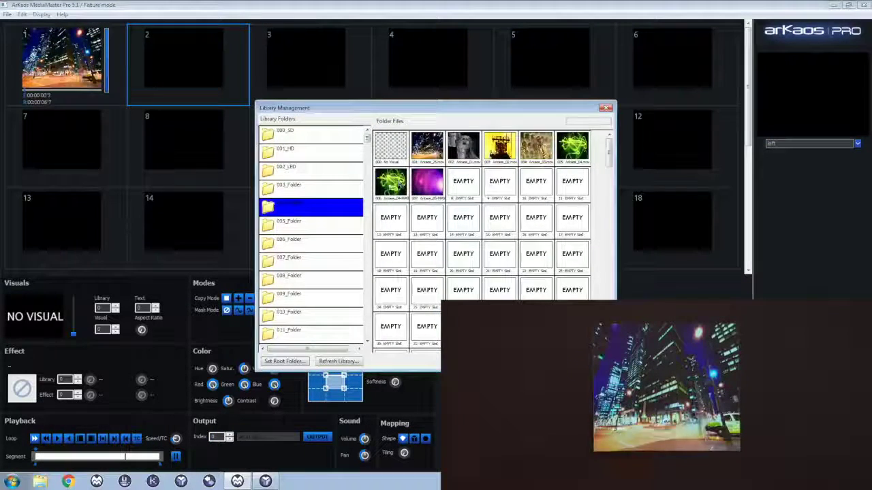
pyautogui.doubleClick(390, 184)
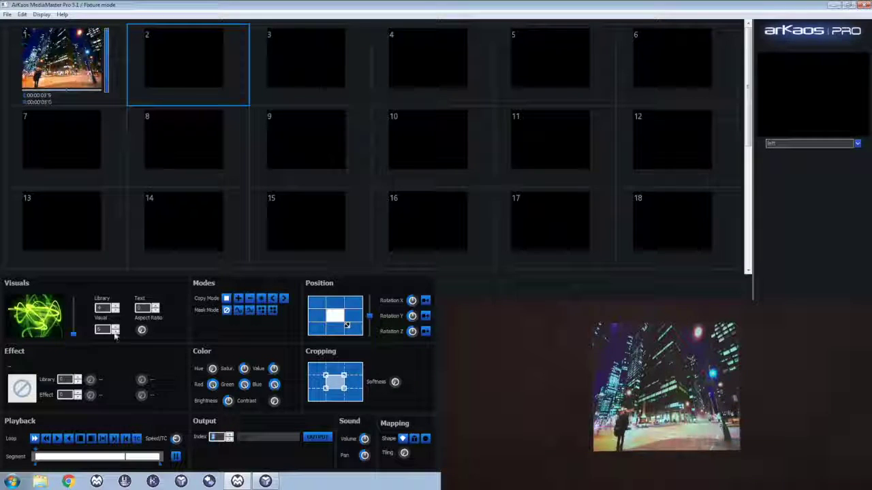
pyautogui.moveTo(73, 333); pyautogui.dragTo(73, 297)
# Step: Open the media library for layer 3
pyautogui.doubleClick(322, 60)
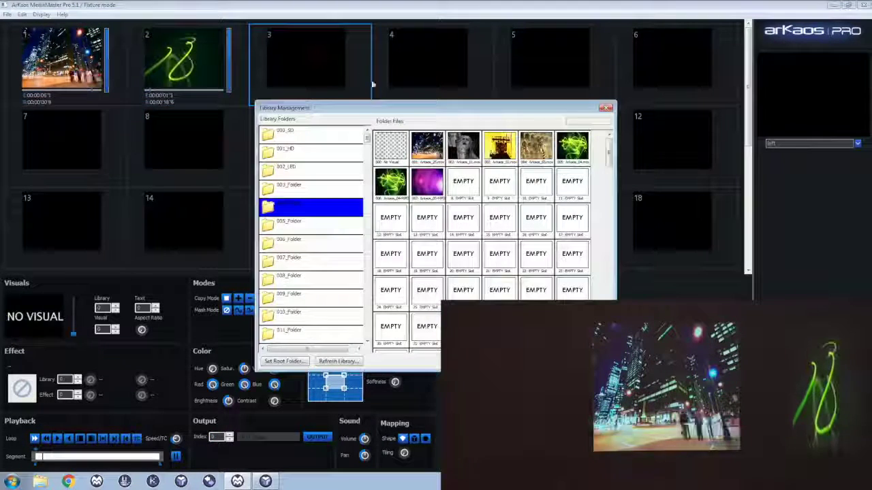